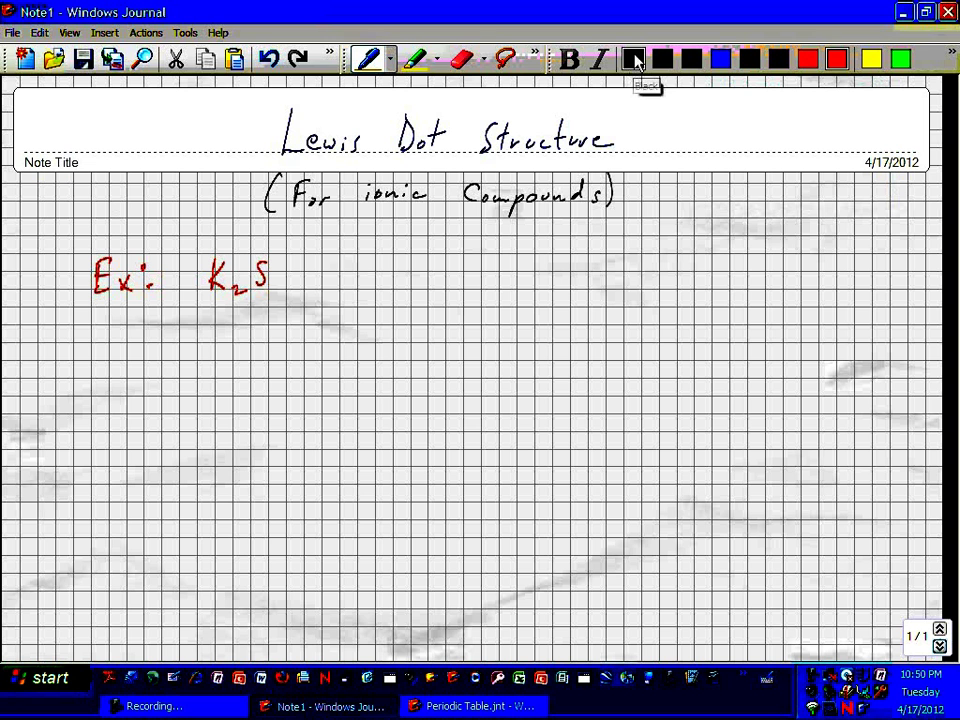
In black ink, label K as metal and S as non-metal, and underline 'ionic Compounds'
{"action": "left_click", "coordinate": [634, 59]}
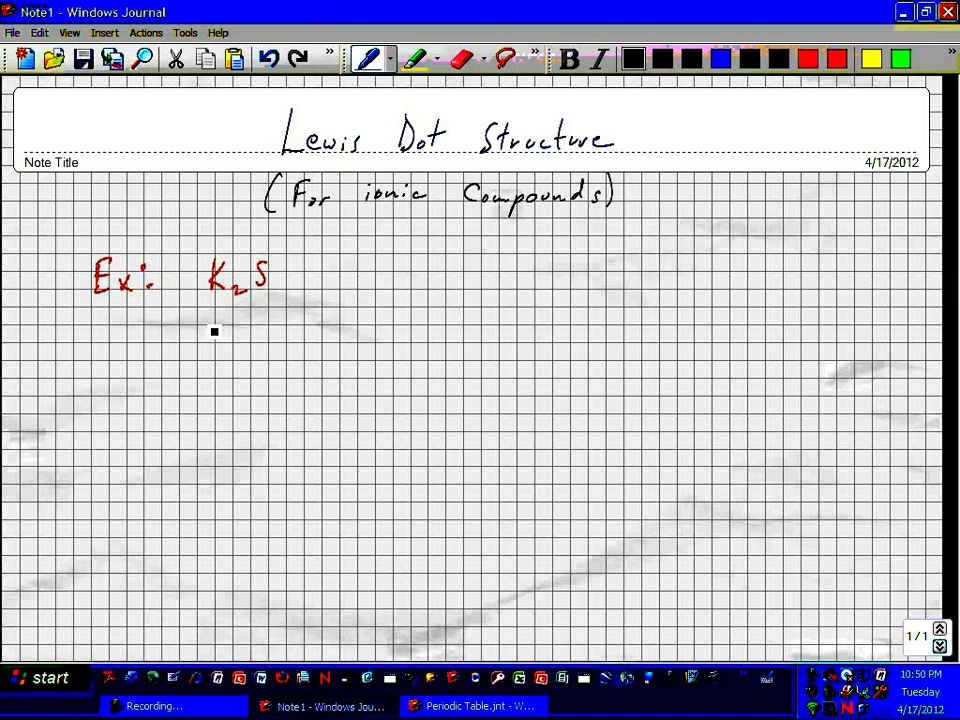
{"action": "left_click_drag", "start_coordinate": [170, 342], "coordinate": [208, 310]}
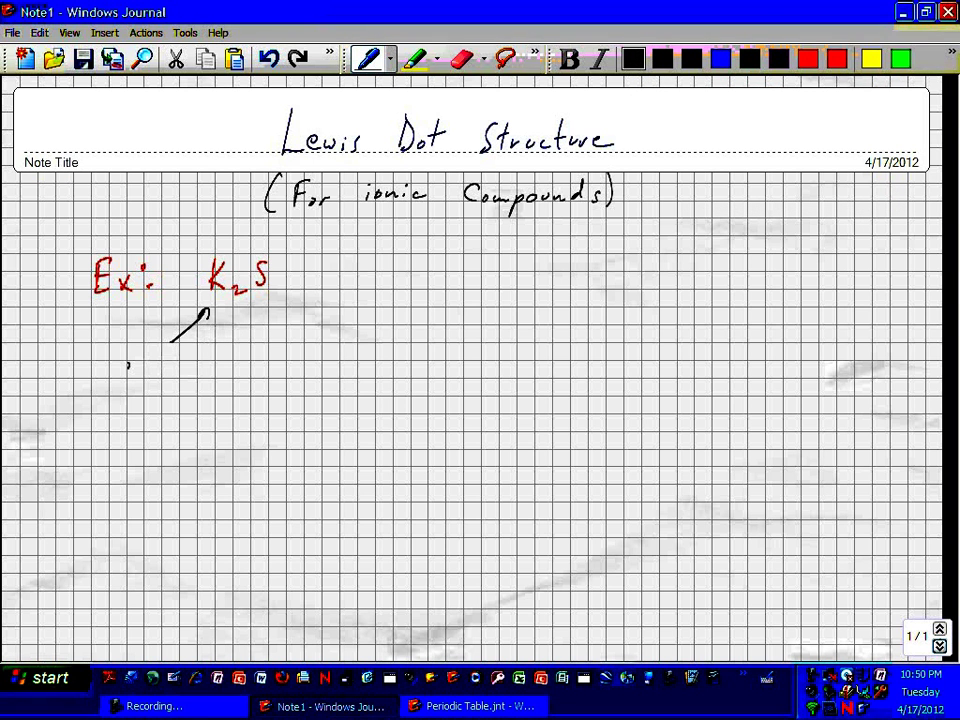
{"action": "left_click_drag", "start_coordinate": [128, 365], "coordinate": [183, 368]}
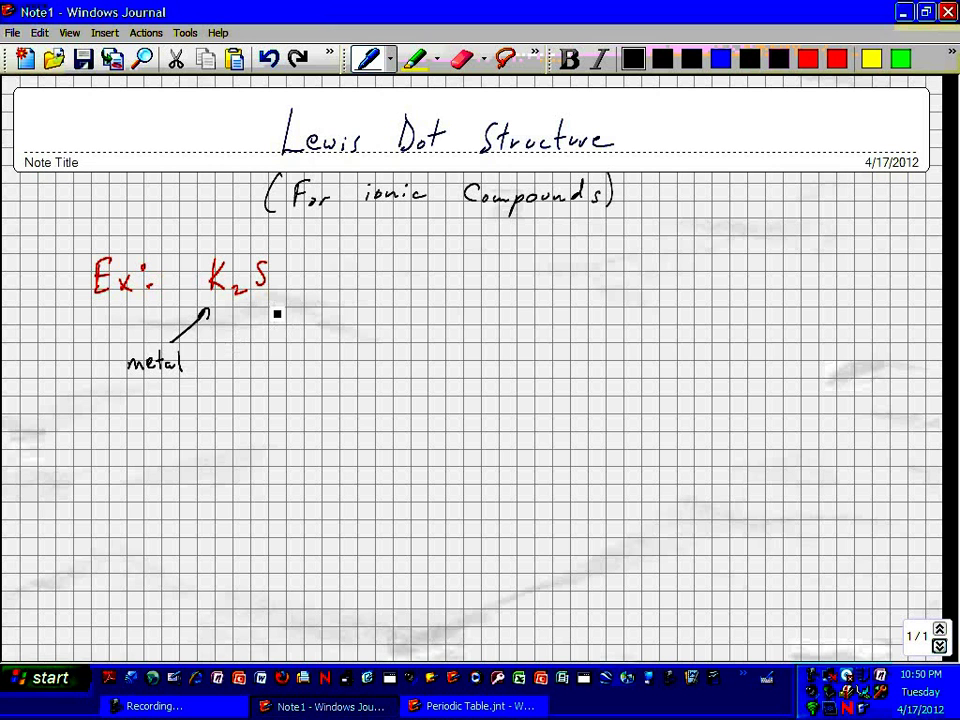
{"action": "mouse_move", "coordinate": [268, 296]}
{"action": "left_mouse_down"}
{"action": "mouse_move", "coordinate": [302, 328]}
{"action": "mouse_move", "coordinate": [389, 325]}
{"action": "left_mouse_up"}
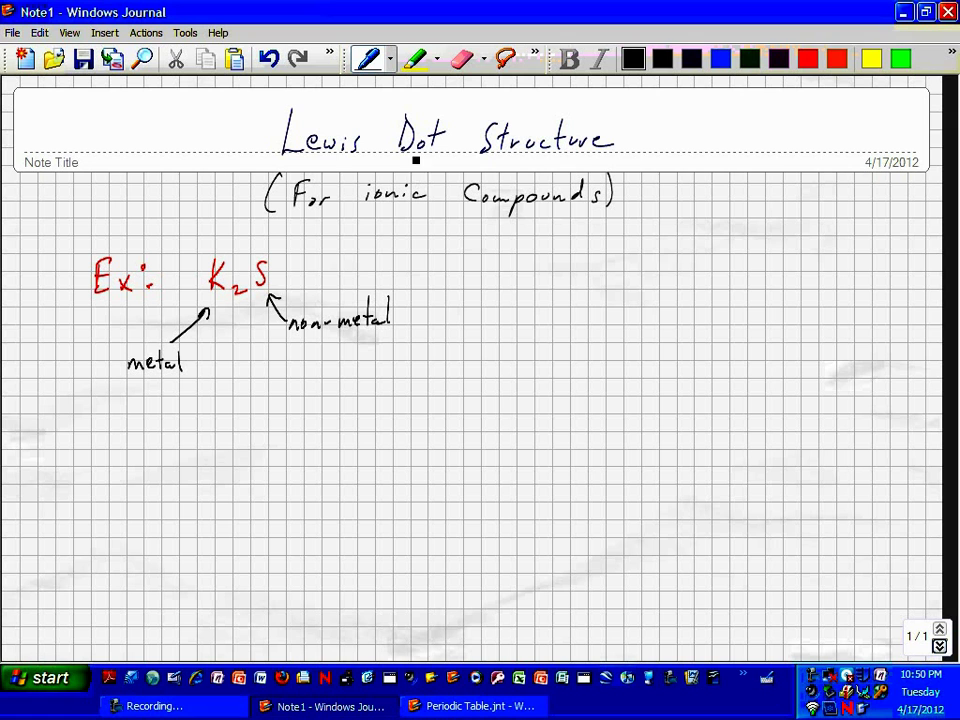
{"action": "left_click_drag", "start_coordinate": [363, 213], "coordinate": [580, 213]}
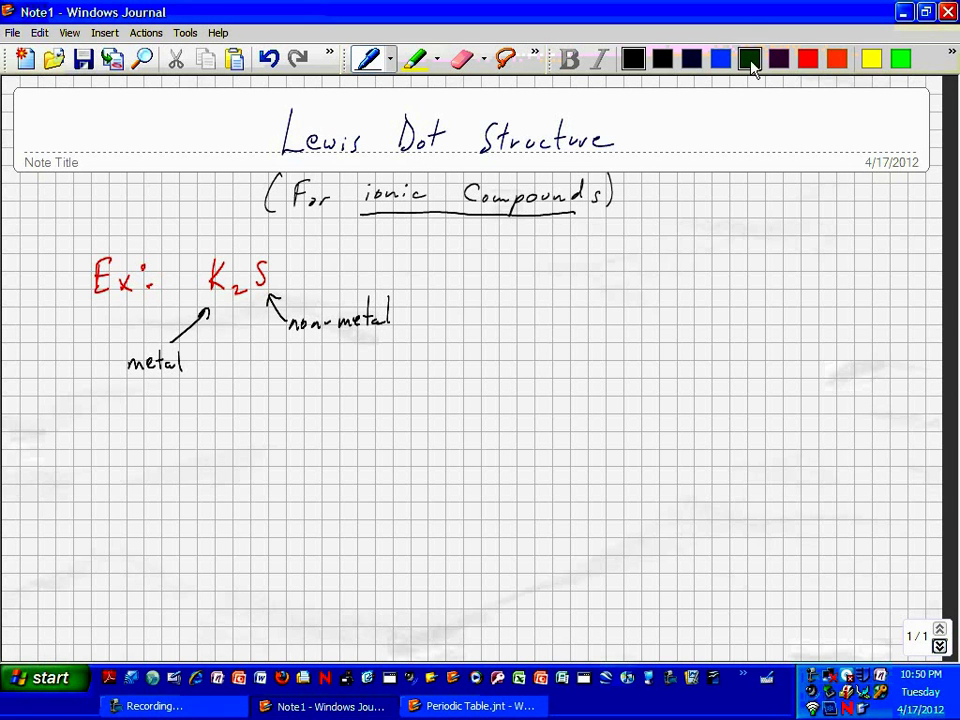
Write a red K and an orange S apart to the right of the example
{"action": "left_click", "coordinate": [808, 59]}
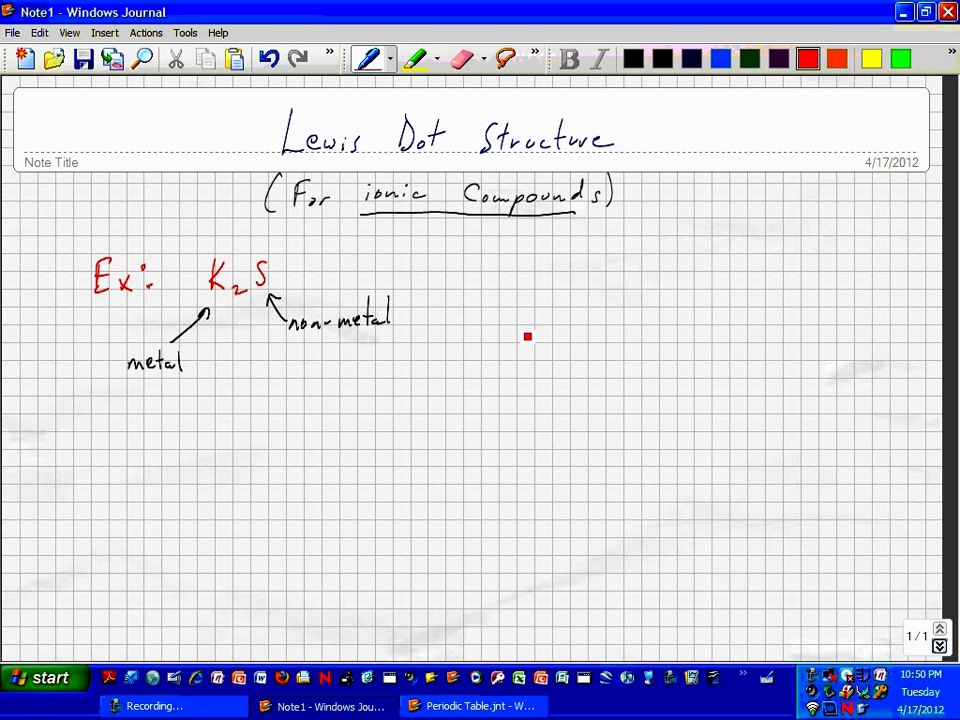
{"action": "left_click_drag", "start_coordinate": [517, 288], "coordinate": [515, 322]}
{"action": "left_click_drag", "start_coordinate": [532, 289], "coordinate": [533, 321]}
{"action": "left_click", "coordinate": [837, 59]}
{"action": "left_click_drag", "start_coordinate": [639, 288], "coordinate": [624, 321]}
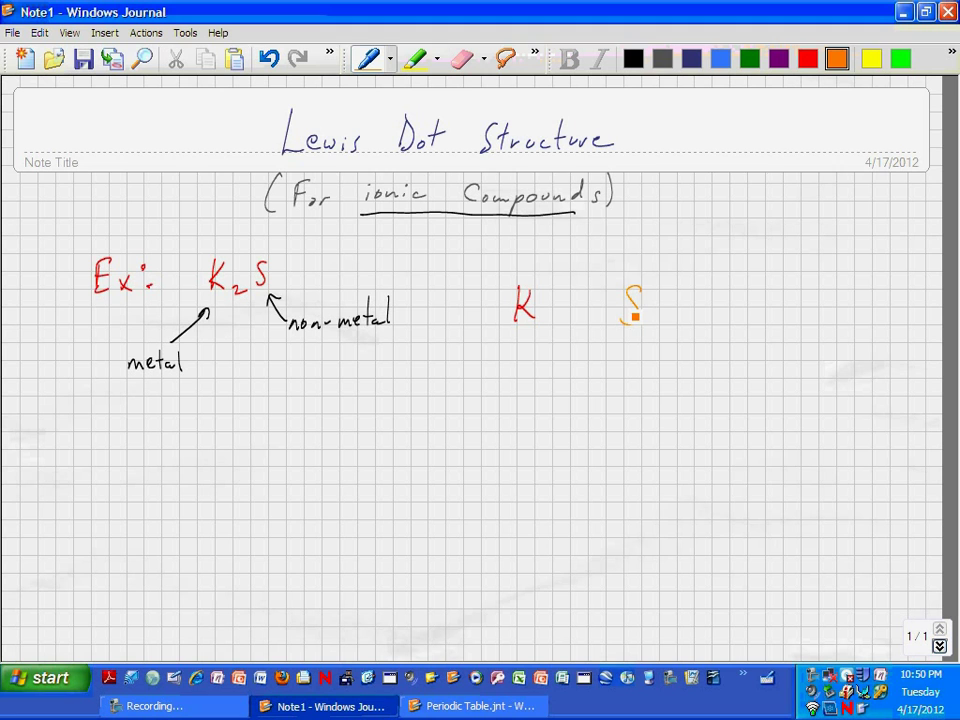
On the Periodic Table note, highlight group numbers 1, 2 and 13–18 in yellow
{"action": "left_click", "coordinate": [450, 710]}
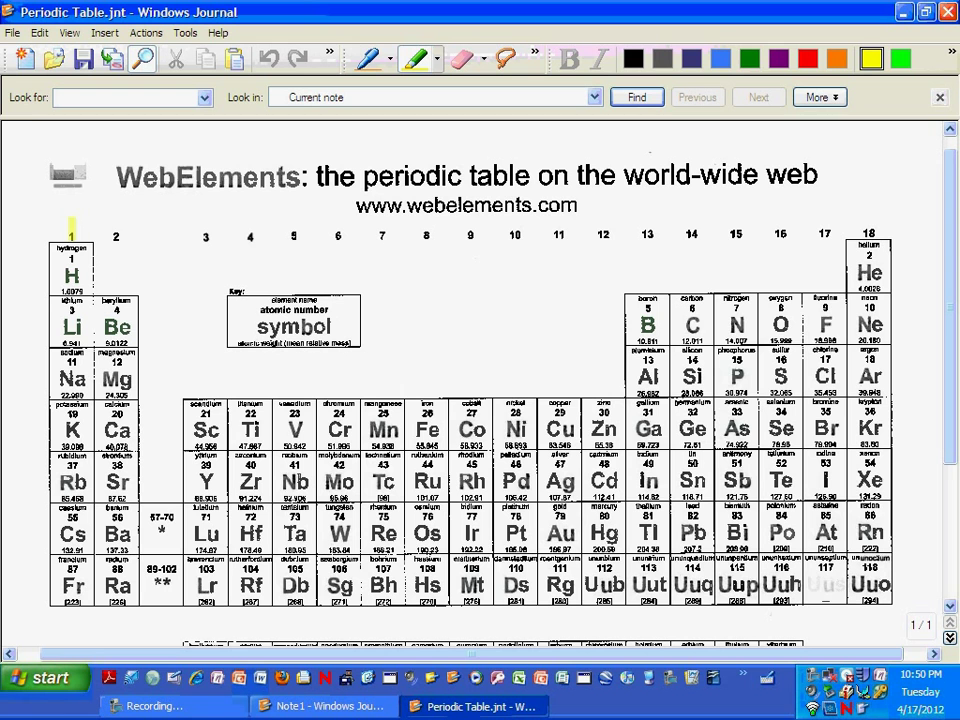
{"action": "mouse_move", "coordinate": [68, 222]}
{"action": "left_mouse_down"}
{"action": "mouse_move", "coordinate": [70, 241]}
{"action": "mouse_move", "coordinate": [116, 245]}
{"action": "left_mouse_up"}
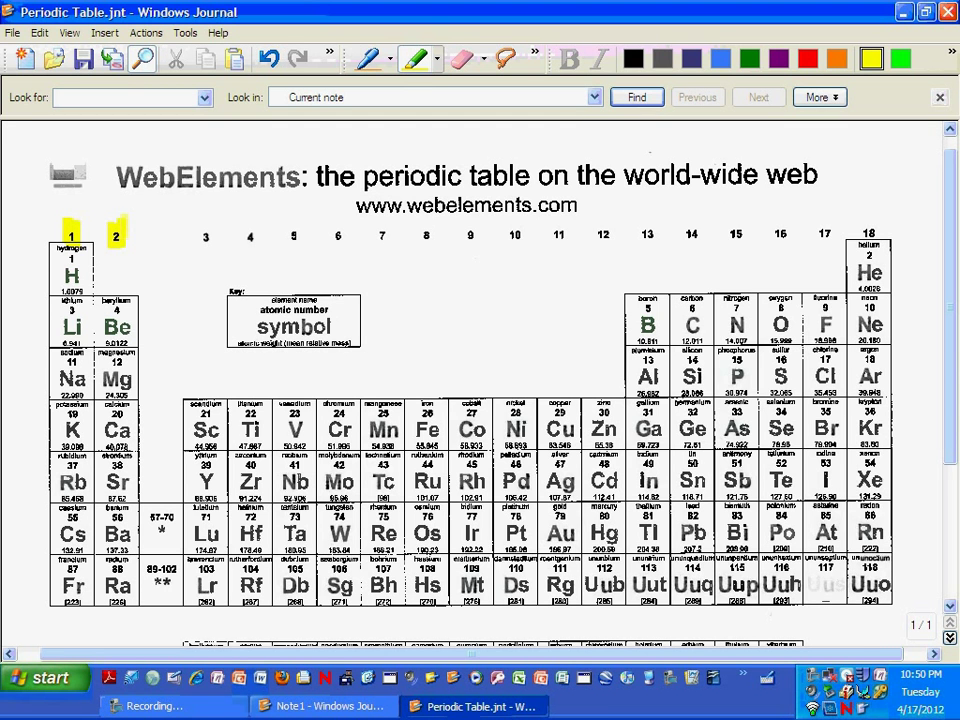
{"action": "mouse_move", "coordinate": [650, 222]}
{"action": "left_mouse_down"}
{"action": "mouse_move", "coordinate": [650, 243]}
{"action": "mouse_move", "coordinate": [785, 244]}
{"action": "left_mouse_up"}
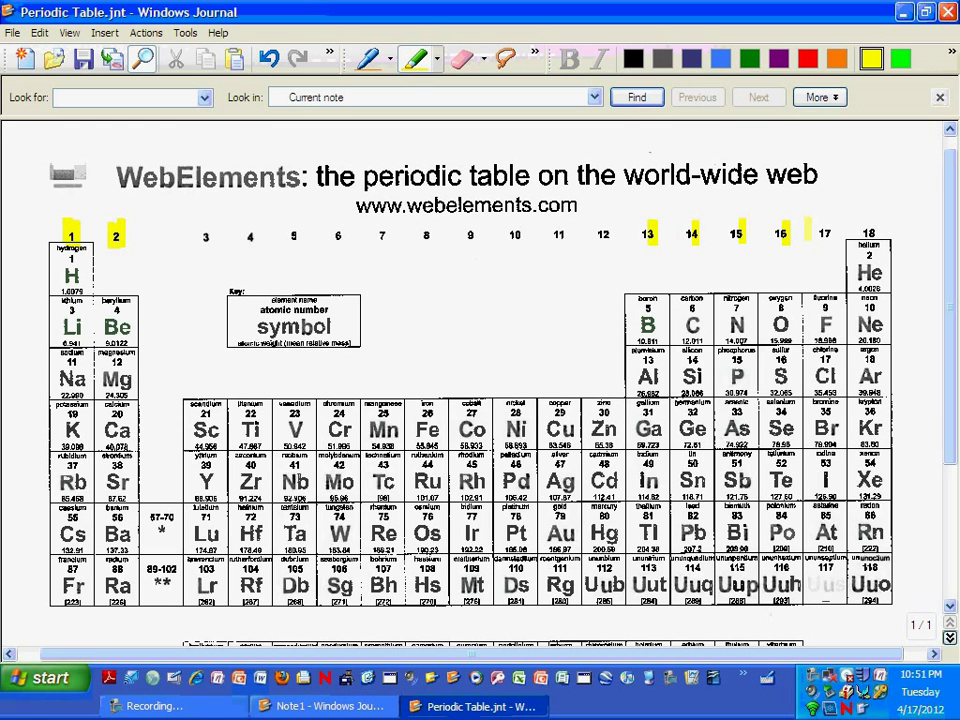
{"action": "left_click_drag", "start_coordinate": [825, 222], "coordinate": [826, 244]}
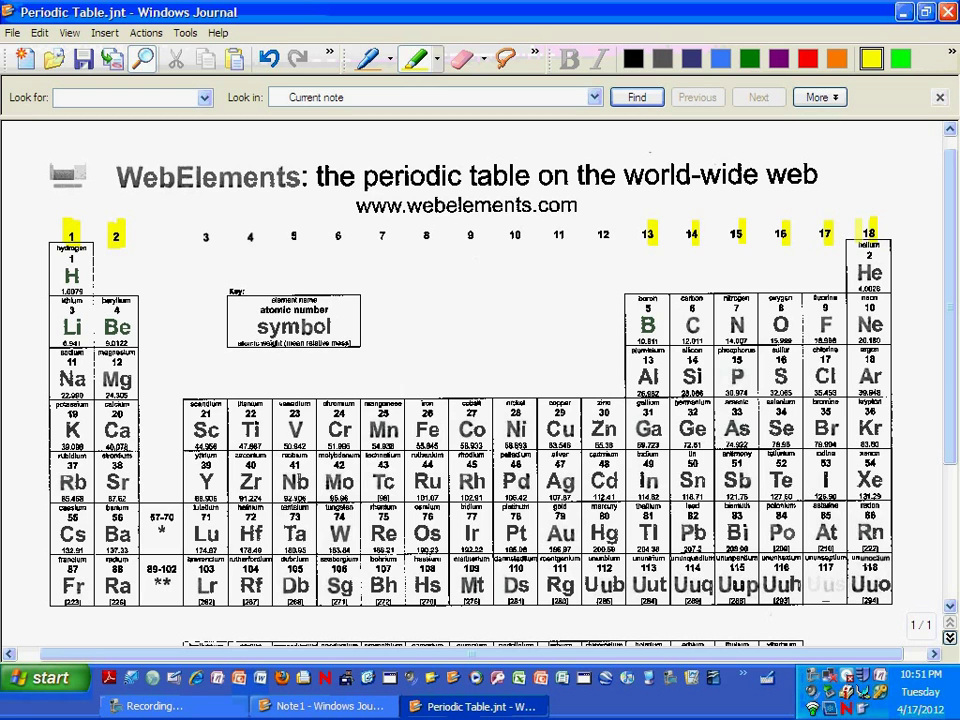
{"action": "left_click", "coordinate": [370, 60]}
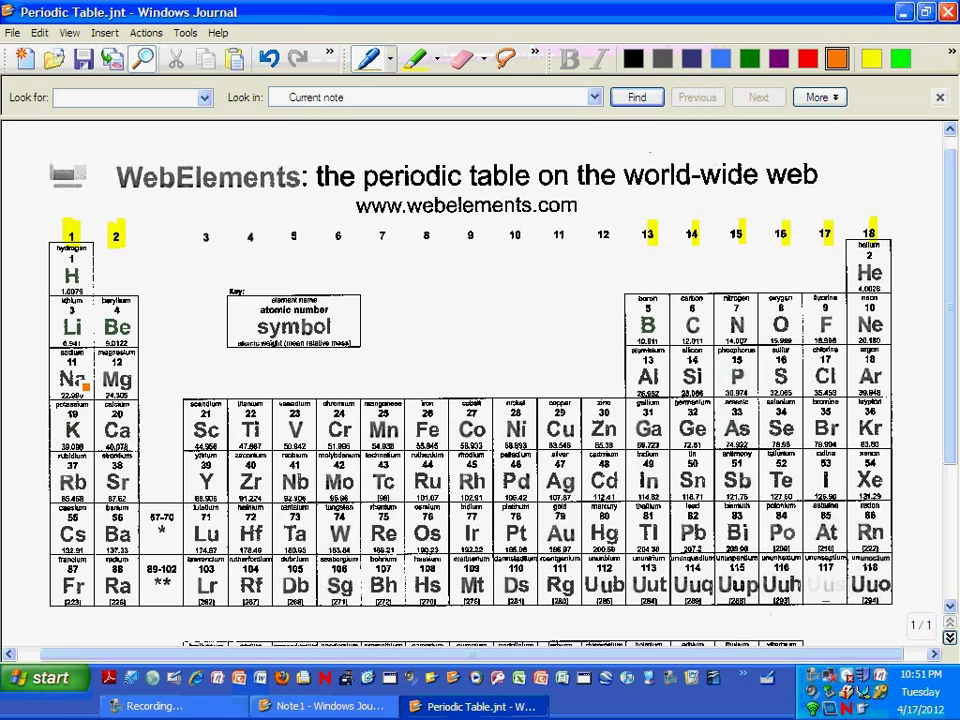
Back in the Lewis note, place one dark grey valence dot beside K
{"action": "left_click", "coordinate": [341, 706]}
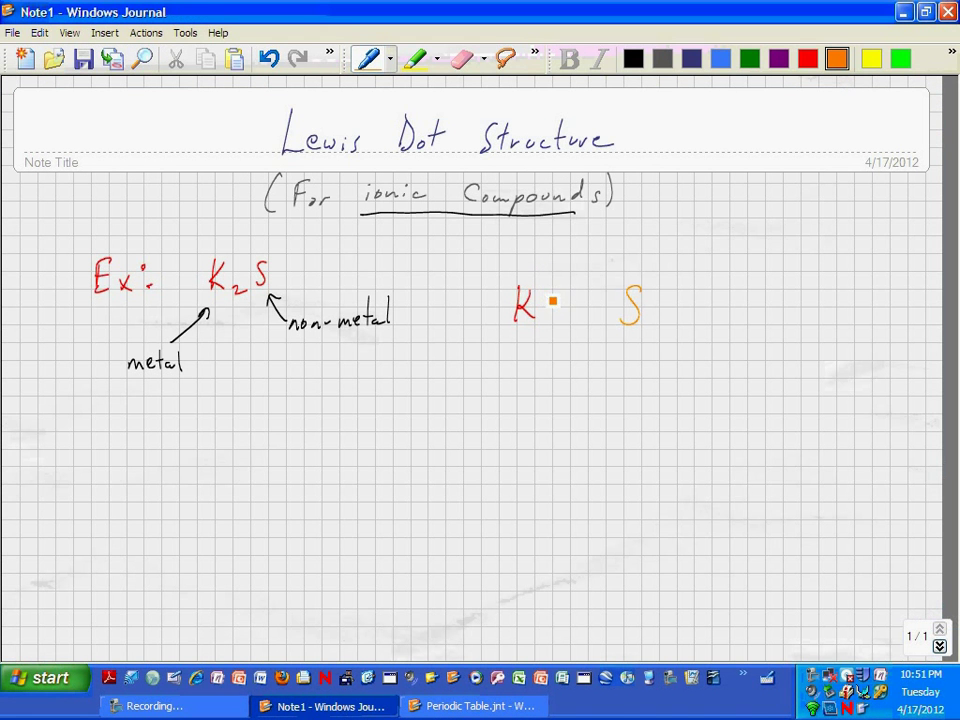
{"action": "left_click", "coordinate": [662, 60]}
{"action": "left_click", "coordinate": [546, 294]}
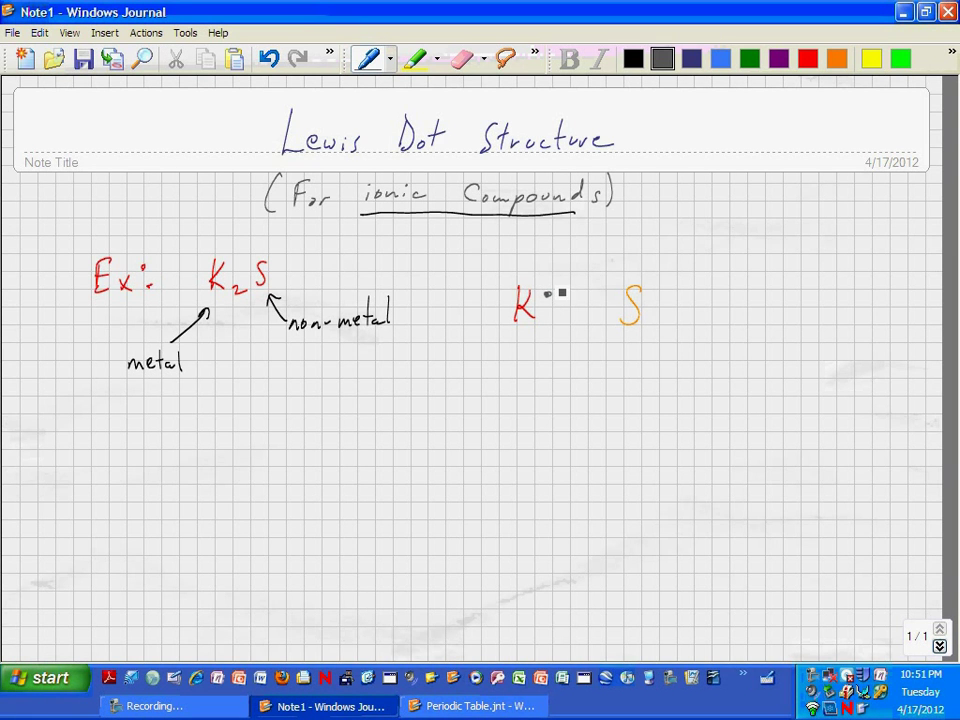
{"action": "left_click", "coordinate": [452, 705]}
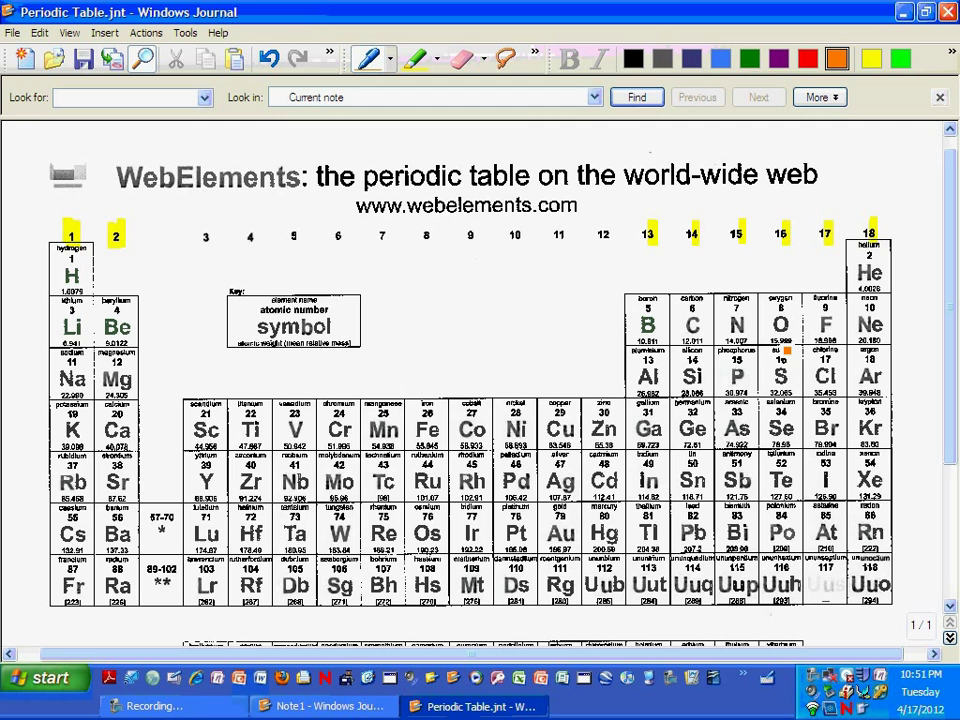
{"action": "left_click", "coordinate": [452, 705]}
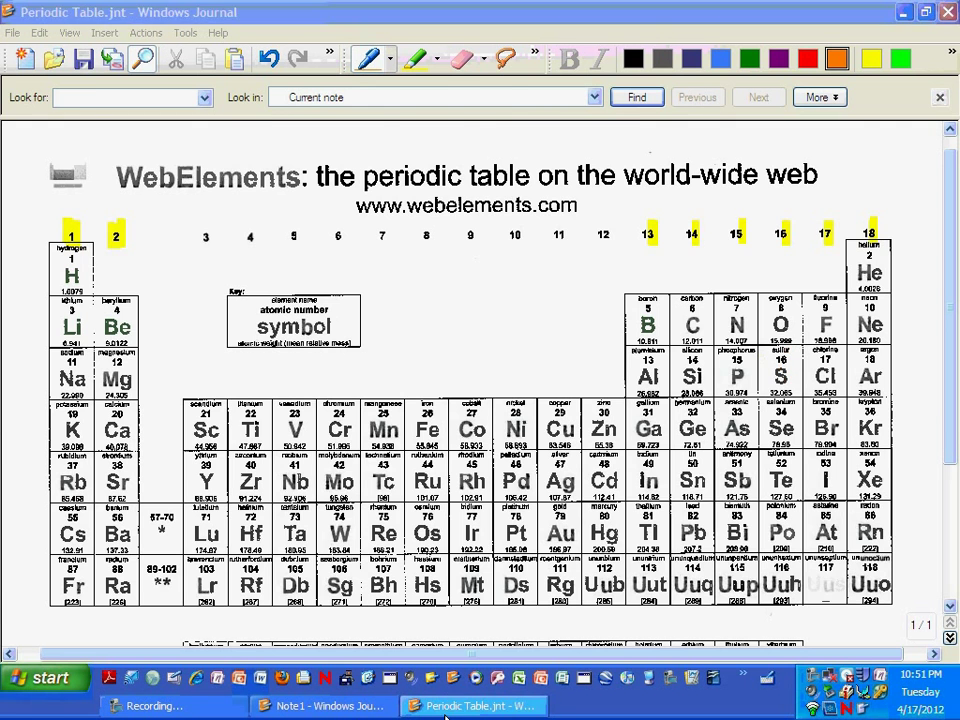
Place six valence dots around S: two above, two right, two below
{"action": "left_click", "coordinate": [627, 273]}
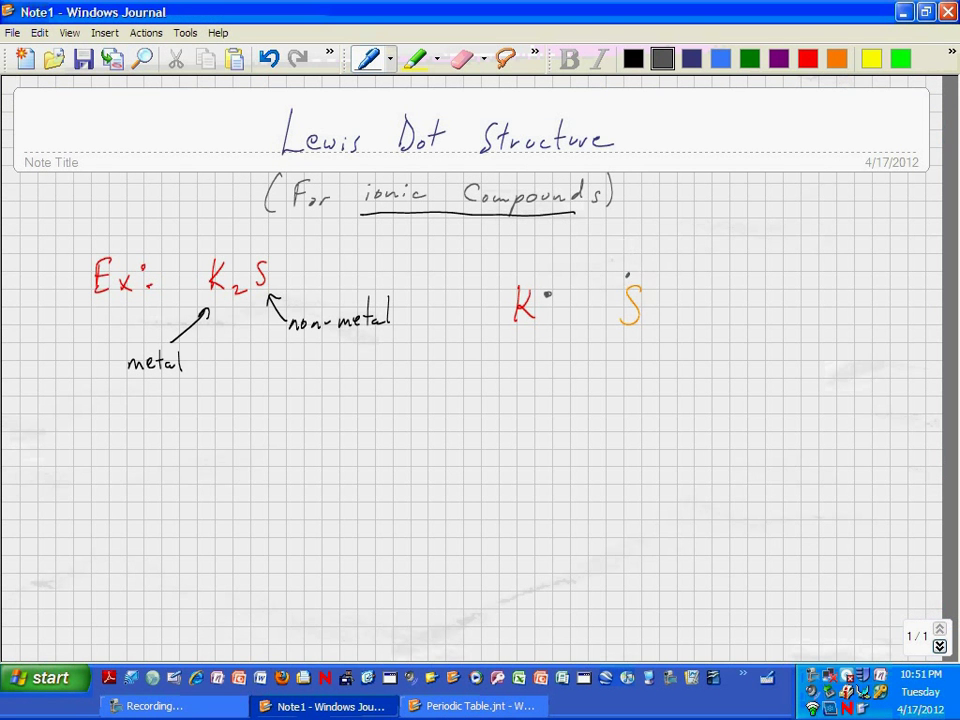
{"action": "left_click", "coordinate": [638, 273]}
{"action": "left_click", "coordinate": [650, 301]}
{"action": "left_click", "coordinate": [650, 316]}
{"action": "left_click", "coordinate": [624, 344]}
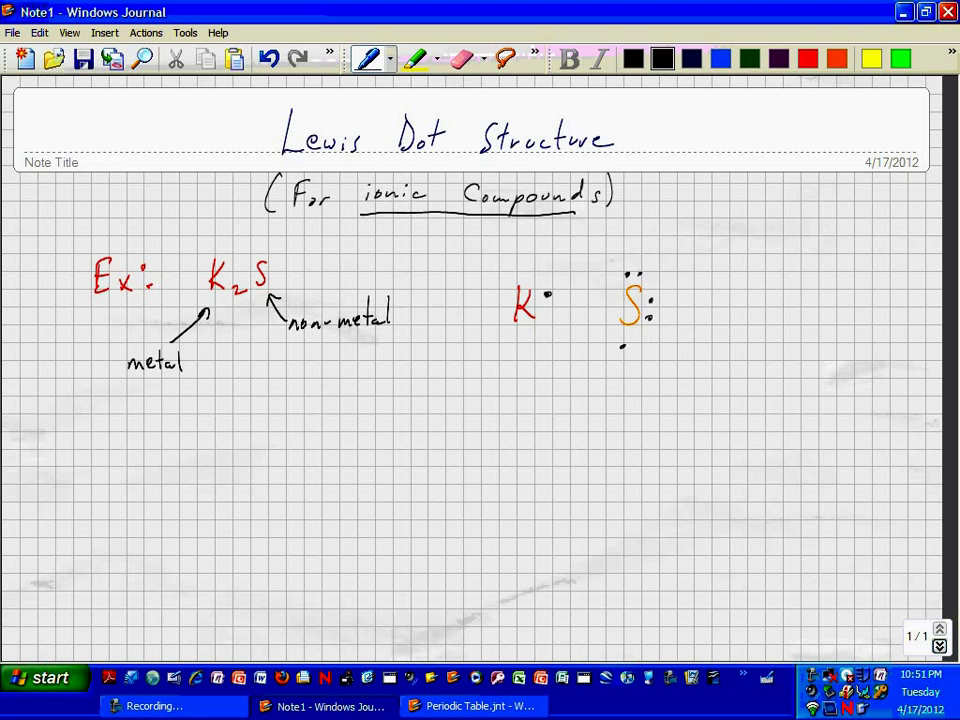
{"action": "left_click", "coordinate": [634, 341]}
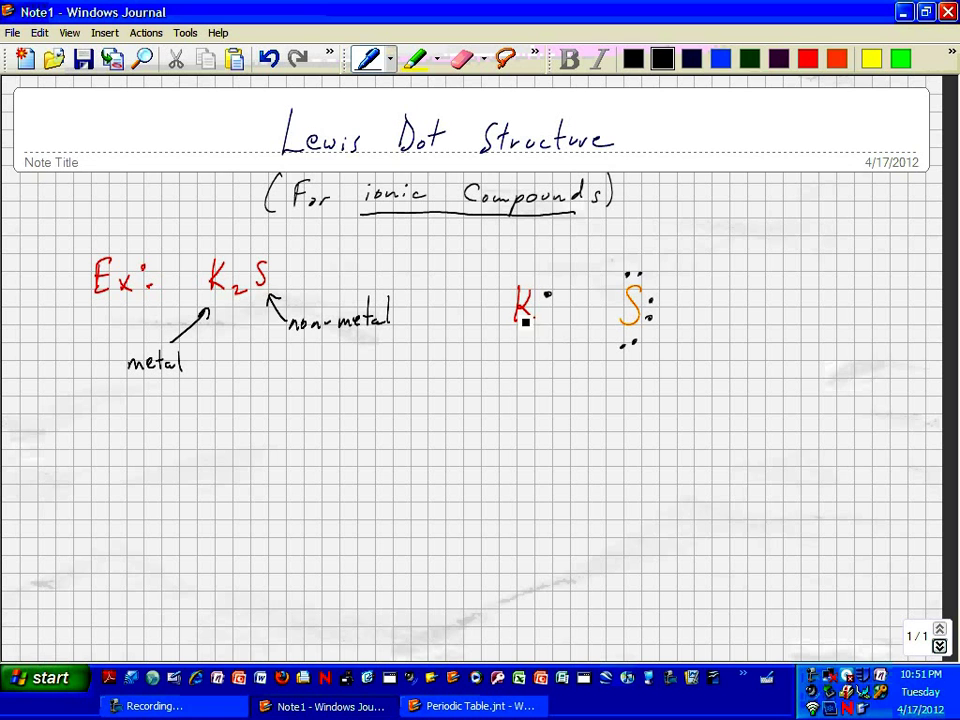
{"action": "left_click", "coordinate": [722, 70]}
Arrow the upper K's circled electron to S in blue, then add a second red K with a black dot
{"action": "left_click_drag", "start_coordinate": [548, 297], "coordinate": [610, 293]}
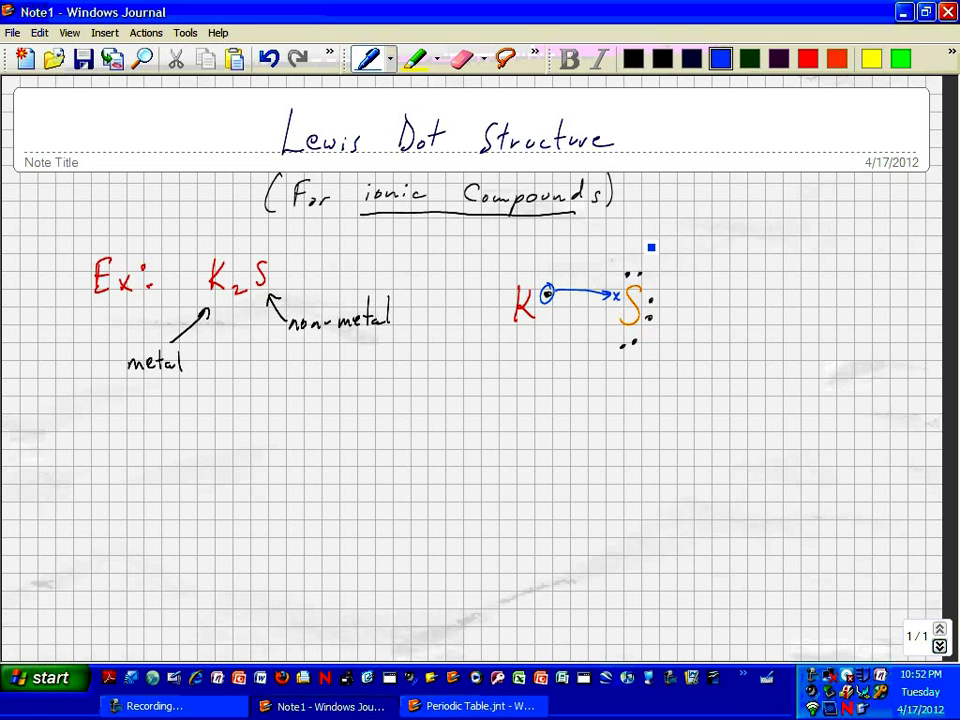
{"action": "left_click", "coordinate": [811, 59]}
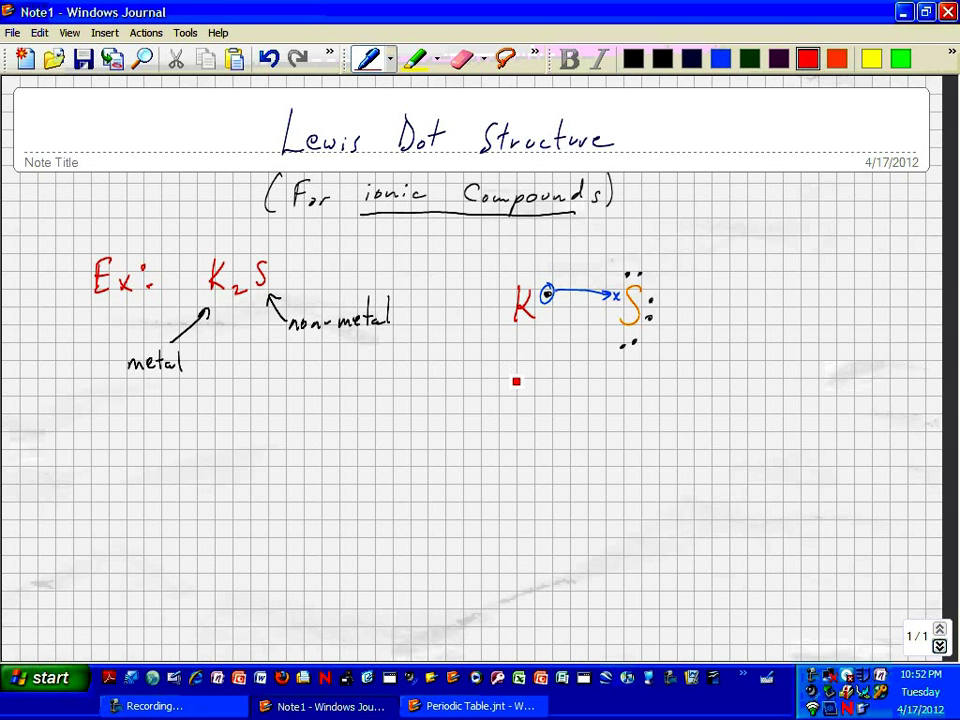
{"action": "left_click_drag", "start_coordinate": [514, 353], "coordinate": [513, 375]}
{"action": "left_click_drag", "start_coordinate": [525, 352], "coordinate": [526, 375]}
{"action": "left_click", "coordinate": [662, 59]}
{"action": "left_click", "coordinate": [537, 345]}
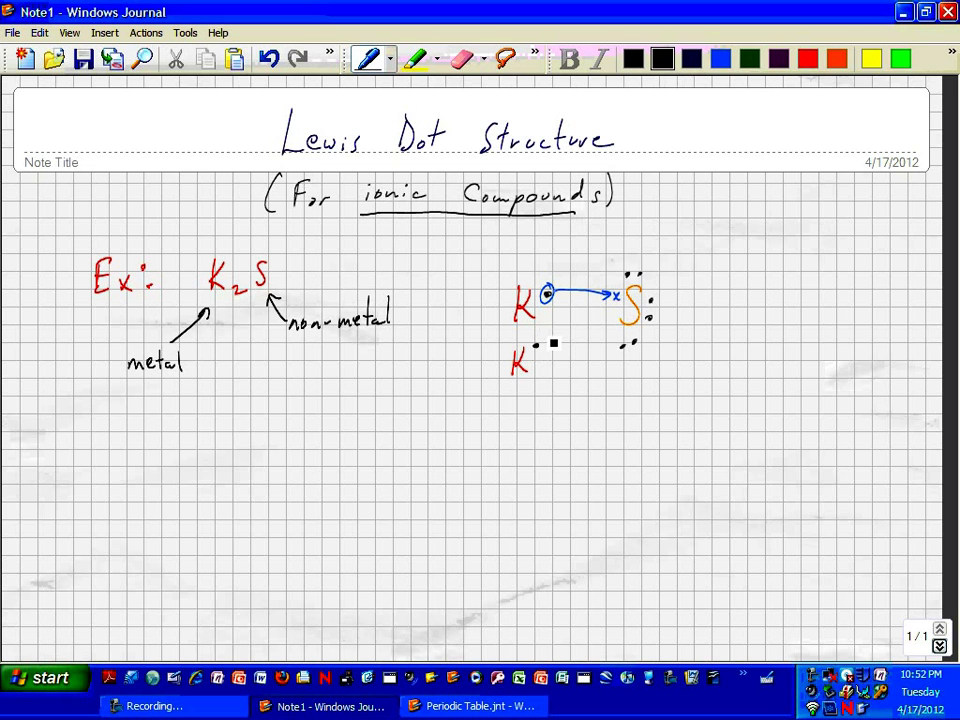
Circle the lower K's dot and draw a blue arrow carrying it to S
{"action": "left_click", "coordinate": [720, 59]}
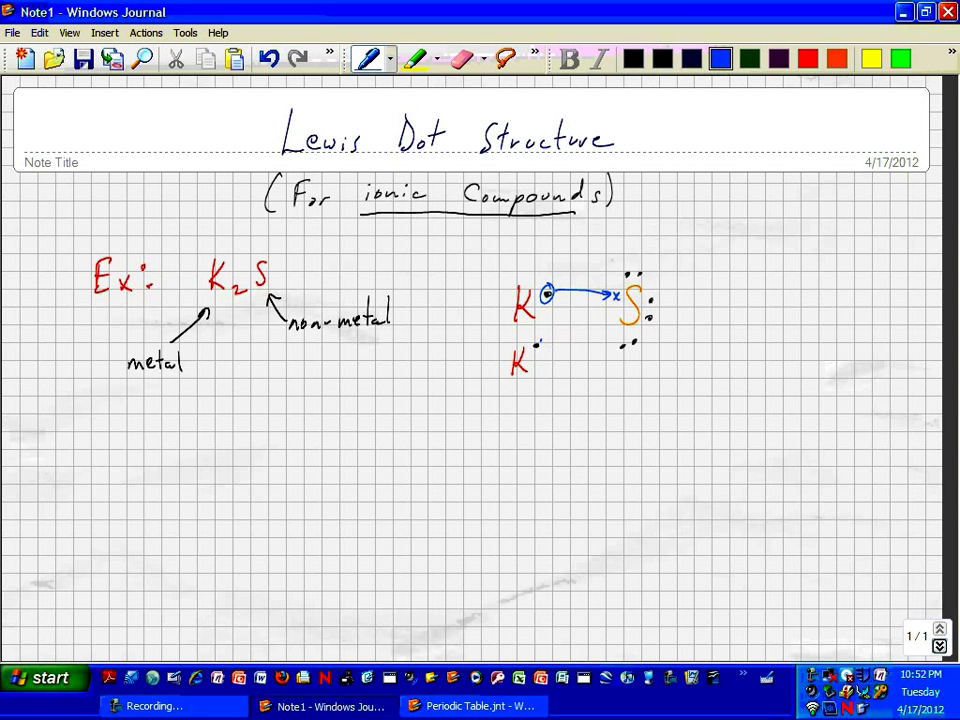
{"action": "left_click_drag", "start_coordinate": [538, 338], "coordinate": [617, 322]}
{"action": "left_click_drag", "start_coordinate": [617, 316], "coordinate": [611, 322]}
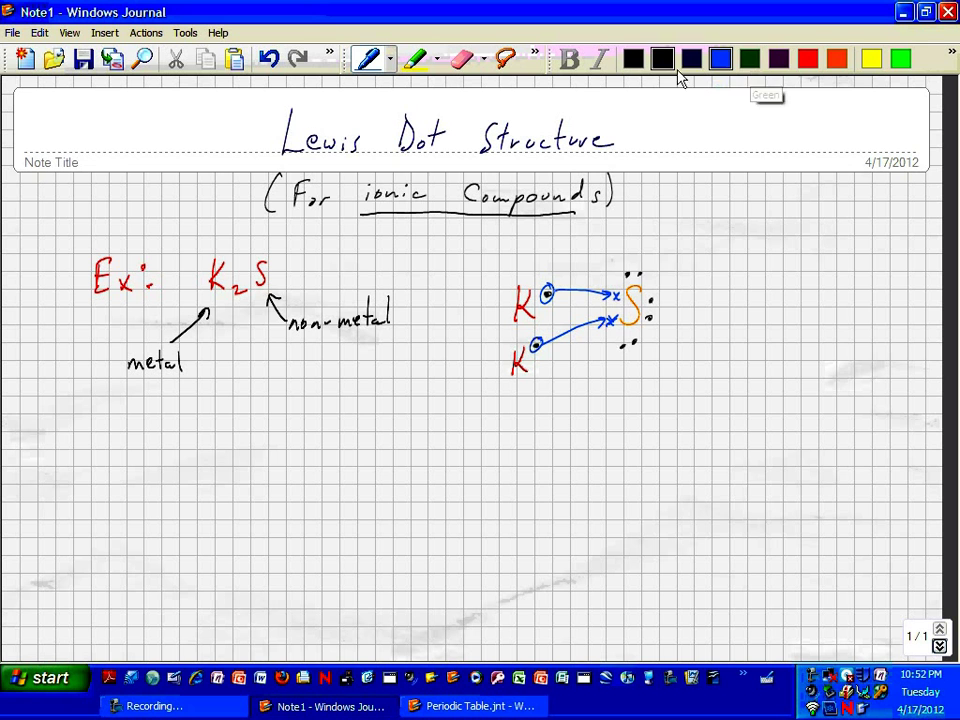
Write an orange S below with six black dots: two above, two right, two below
{"action": "left_click", "coordinate": [807, 60]}
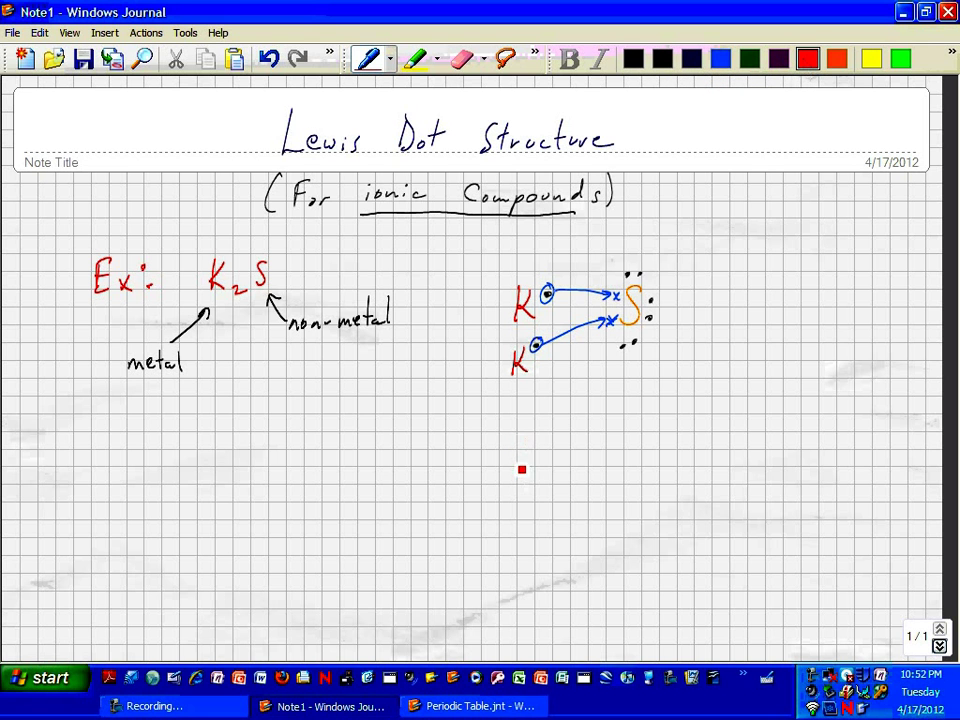
{"action": "left_click", "coordinate": [837, 60]}
{"action": "left_click_drag", "start_coordinate": [636, 444], "coordinate": [626, 470]}
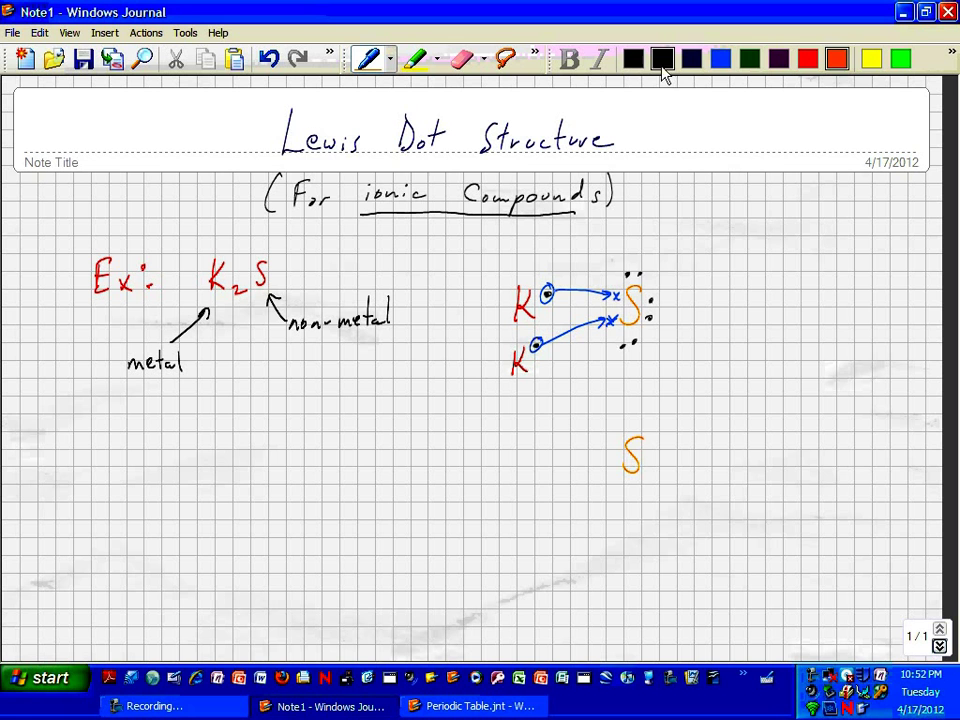
{"action": "left_click", "coordinate": [662, 59]}
{"action": "left_click", "coordinate": [629, 421]}
{"action": "left_click", "coordinate": [641, 421]}
{"action": "left_click", "coordinate": [650, 443]}
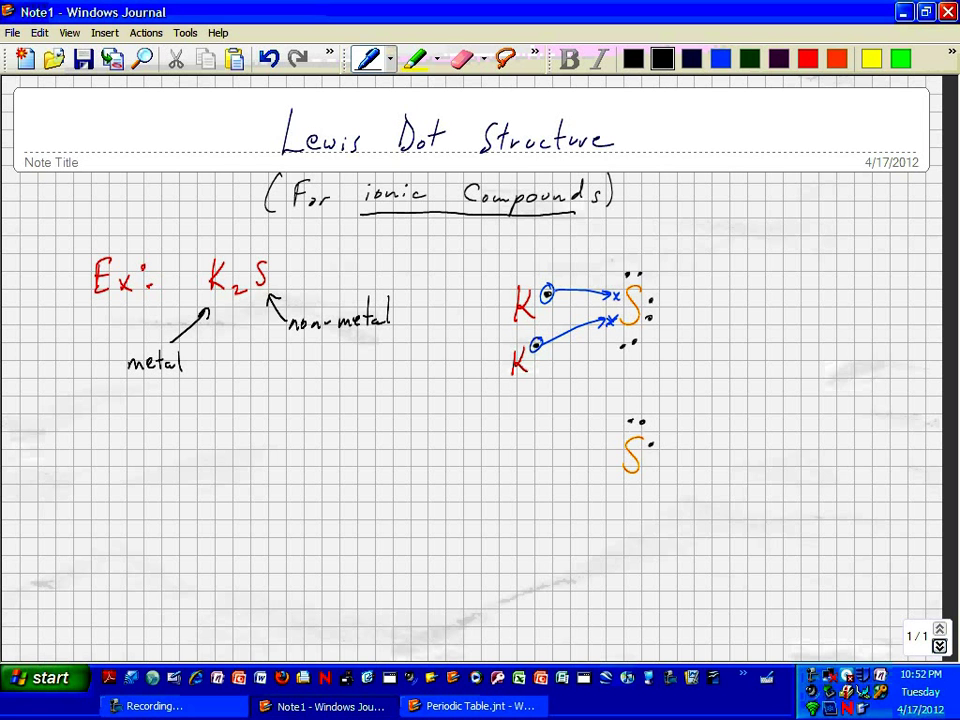
{"action": "left_click", "coordinate": [648, 465]}
{"action": "left_click", "coordinate": [632, 487]}
{"action": "left_click", "coordinate": [621, 489]}
Add two x's left of the S, enclose it in brackets, and write superscript 2
{"action": "left_click", "coordinate": [612, 458]}
{"action": "mouse_move", "coordinate": [606, 454]}
{"action": "left_mouse_down"}
{"action": "mouse_move", "coordinate": [614, 463]}
{"action": "mouse_move", "coordinate": [614, 447]}
{"action": "left_mouse_up"}
{"action": "left_click_drag", "start_coordinate": [614, 439], "coordinate": [607, 447]}
{"action": "mouse_move", "coordinate": [650, 412]}
{"action": "left_mouse_down"}
{"action": "mouse_move", "coordinate": [661, 414]}
{"action": "mouse_move", "coordinate": [660, 482]}
{"action": "mouse_move", "coordinate": [649, 502]}
{"action": "left_mouse_up"}
{"action": "mouse_move", "coordinate": [606, 413]}
{"action": "left_mouse_down"}
{"action": "mouse_move", "coordinate": [597, 440]}
{"action": "mouse_move", "coordinate": [605, 506]}
{"action": "left_mouse_up"}
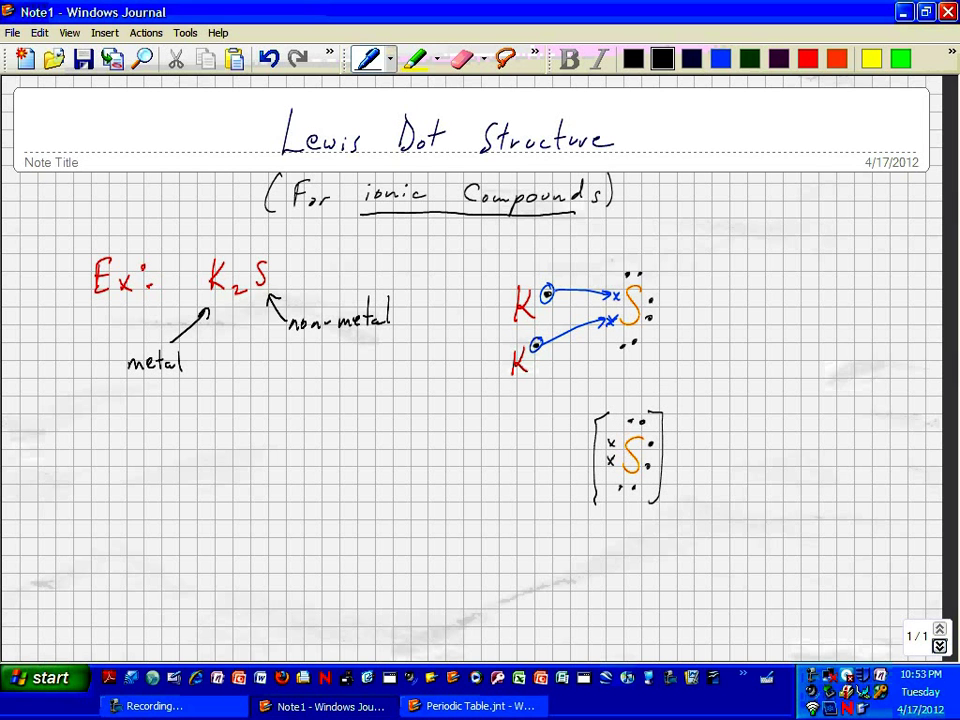
{"action": "left_click_drag", "start_coordinate": [668, 410], "coordinate": [679, 419]}
Write a red K on each side of the bracketed sulfide
{"action": "left_click", "coordinate": [808, 62]}
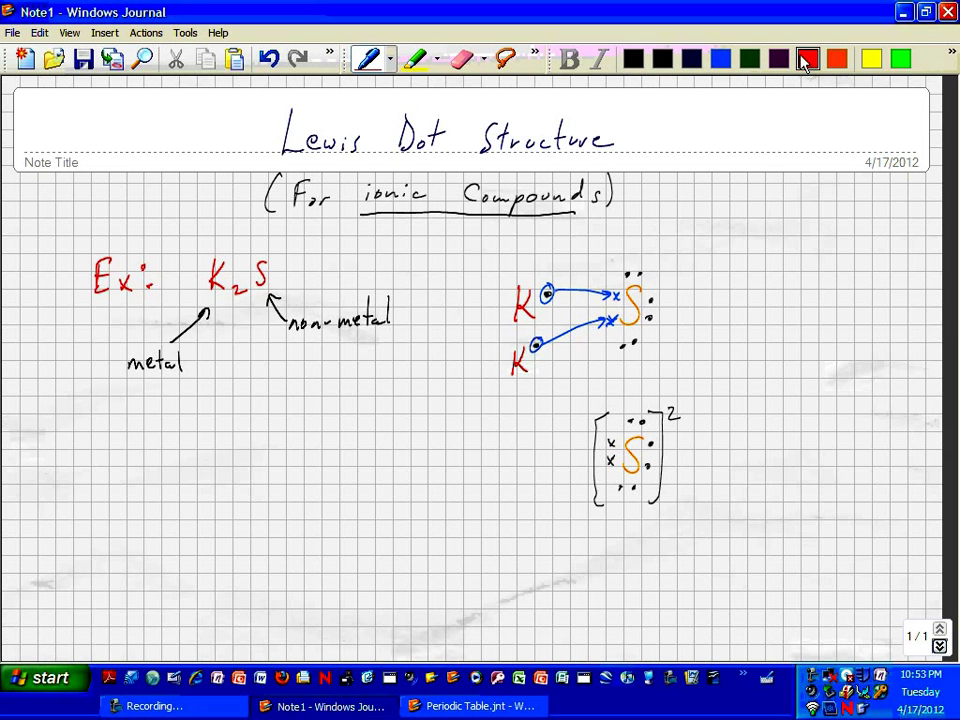
{"action": "mouse_move", "coordinate": [537, 446]}
{"action": "left_mouse_down"}
{"action": "mouse_move", "coordinate": [534, 478]}
{"action": "mouse_move", "coordinate": [549, 481]}
{"action": "left_mouse_up"}
{"action": "left_click_drag", "start_coordinate": [707, 440], "coordinate": [707, 468]}
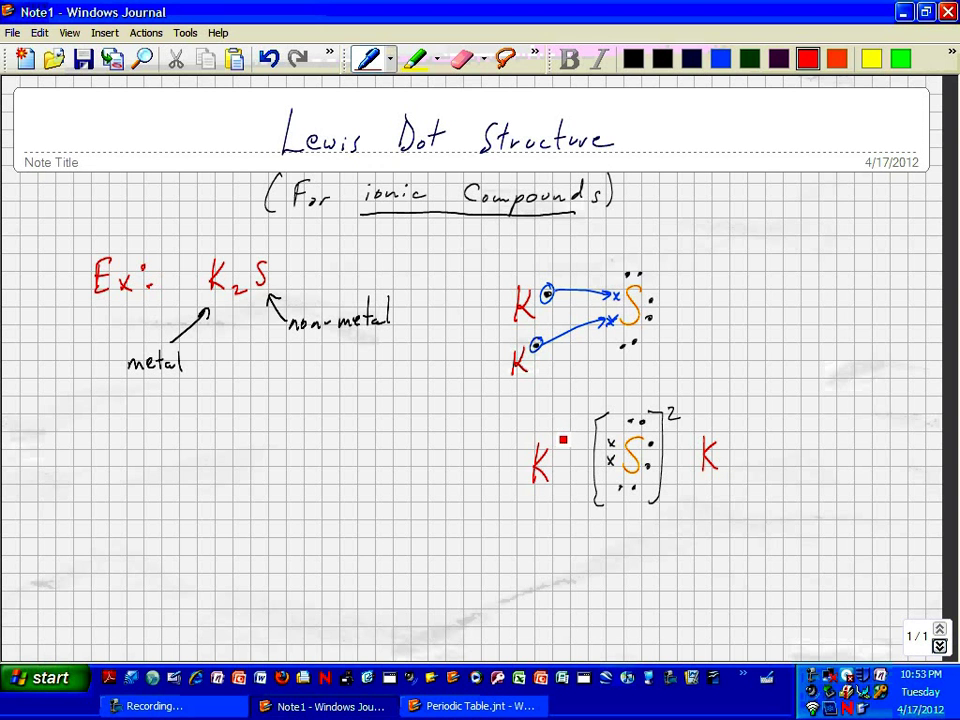
Give both red Ks a + charge and add a black minus so the bracket reads 2−
{"action": "left_click_drag", "start_coordinate": [558, 431], "coordinate": [558, 444]}
{"action": "left_click_drag", "start_coordinate": [552, 437], "coordinate": [565, 437]}
{"action": "left_click_drag", "start_coordinate": [731, 424], "coordinate": [740, 427]}
{"action": "left_click", "coordinate": [662, 58]}
{"action": "left_click_drag", "start_coordinate": [679, 410], "coordinate": [687, 409]}
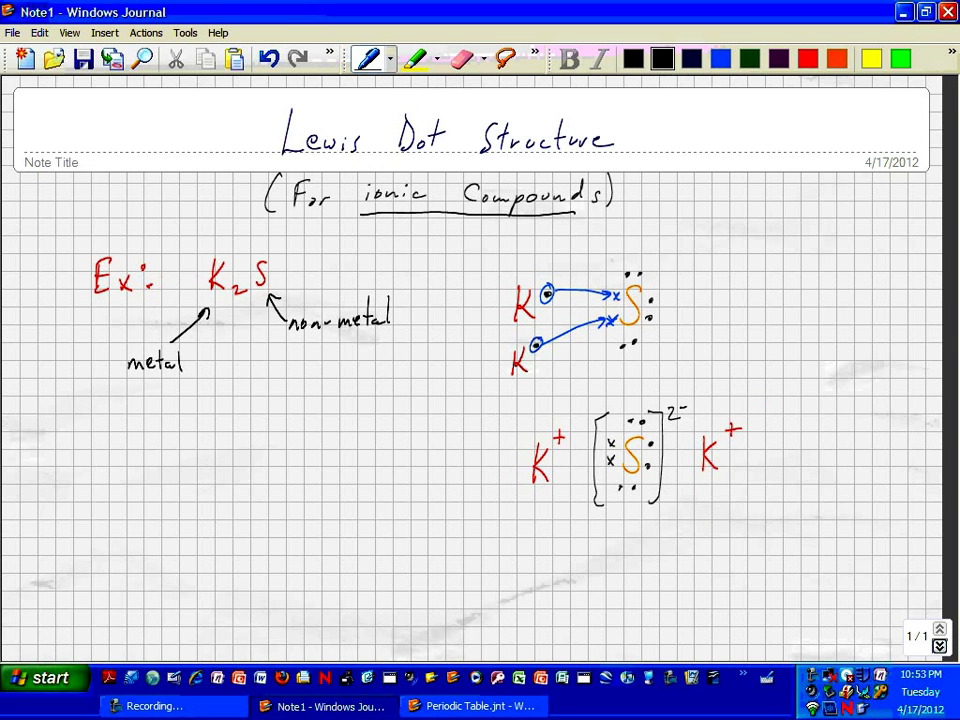